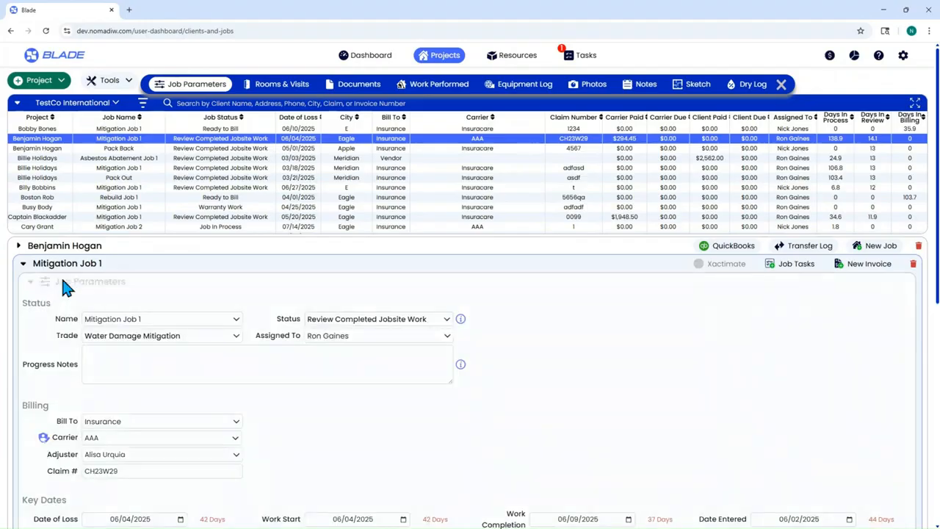
# Set the trade of Mitigation Job 1 to Fire - Smoke Restoration.
pyautogui.scroll(-2, 314, 360)
pyautogui.scroll(-2, 317, 370)
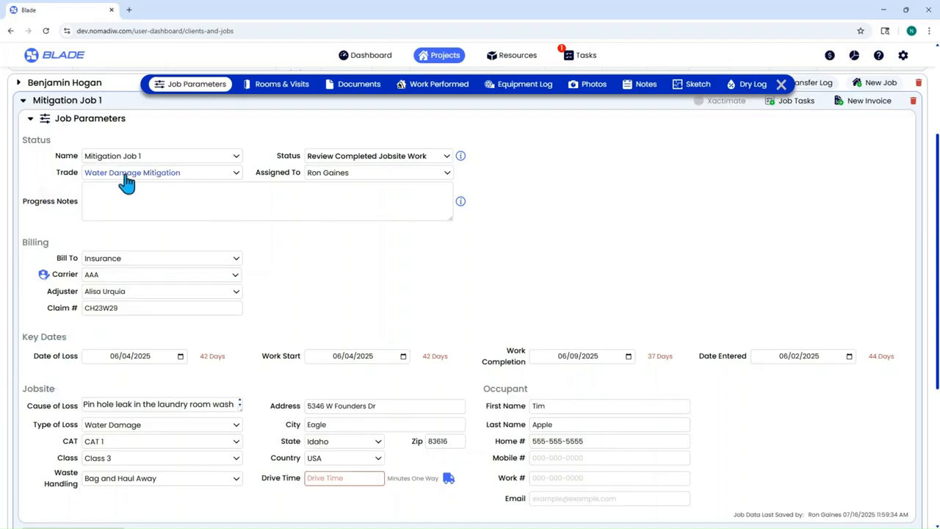
pyautogui.click(164, 183)
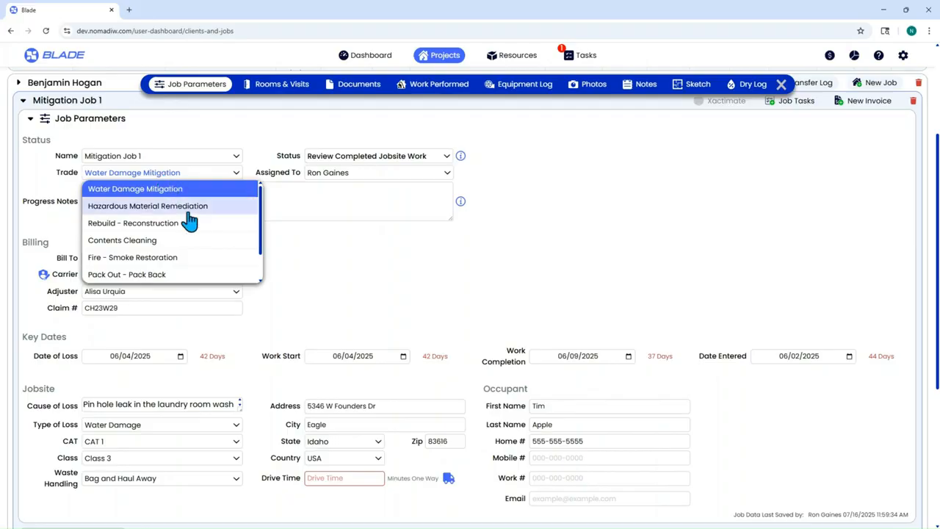
pyautogui.scroll(-1, 183, 246)
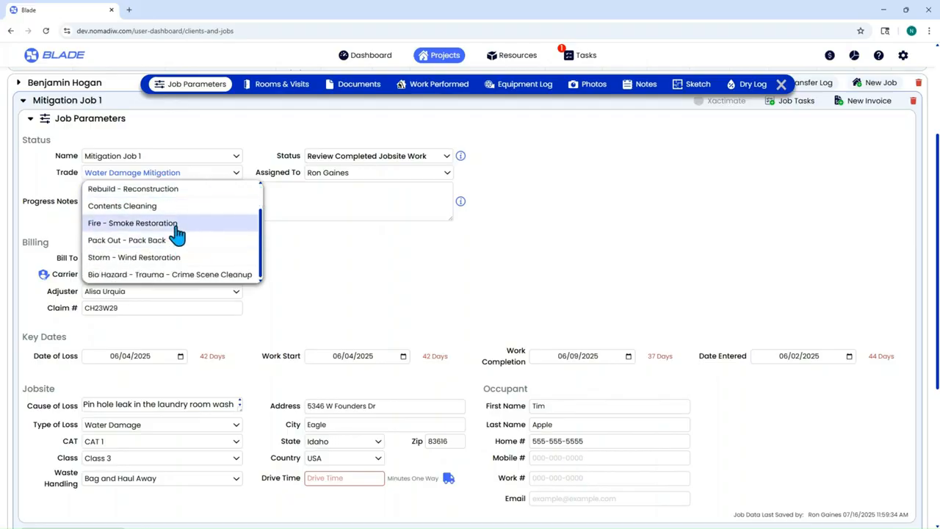
pyautogui.click(177, 227)
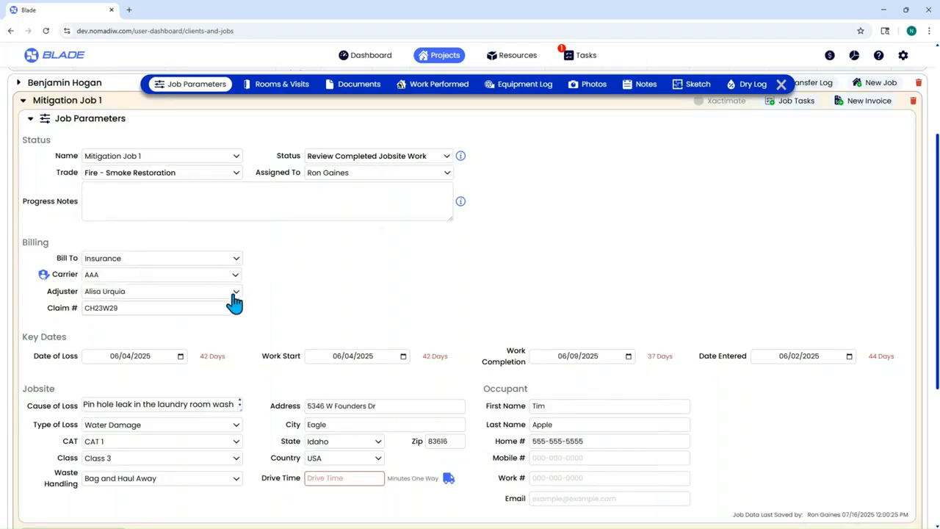
# Check the available job names and return the trade of Mitigation Job 1 to Water Damage Mitigation.
pyautogui.click(183, 160)
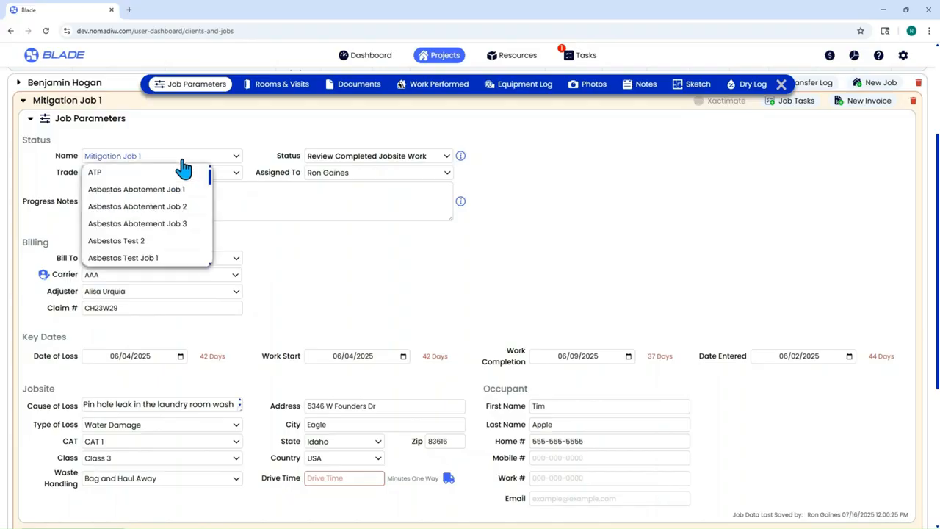
pyautogui.click(193, 173)
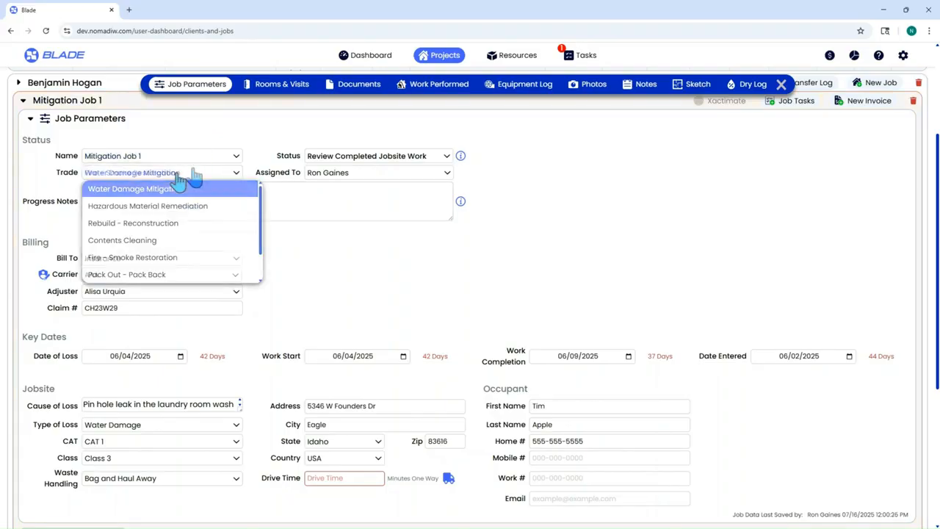
pyautogui.click(168, 206)
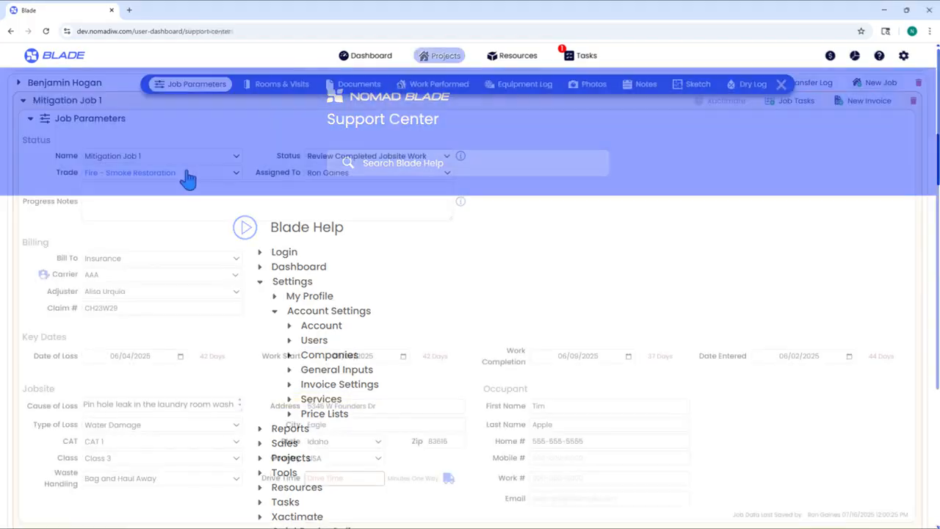
pyautogui.click(184, 168)
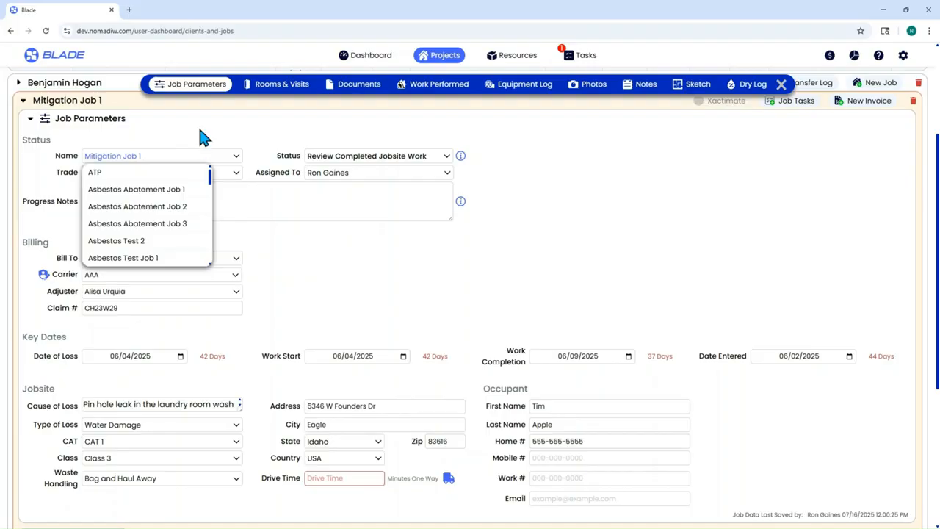
pyautogui.click(200, 135)
pyautogui.click(191, 173)
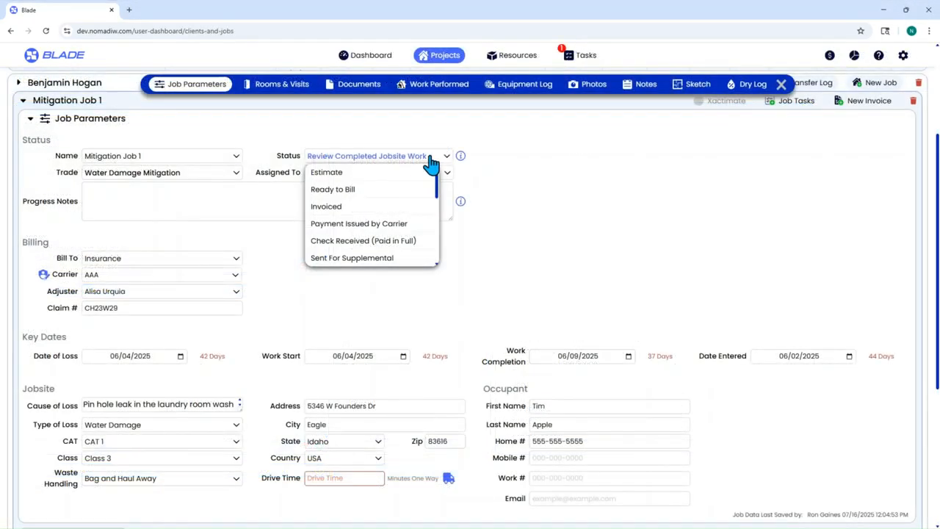
# Examine the full range of status options available for Mitigation Job 1.
pyautogui.scroll(-6, 401, 202)
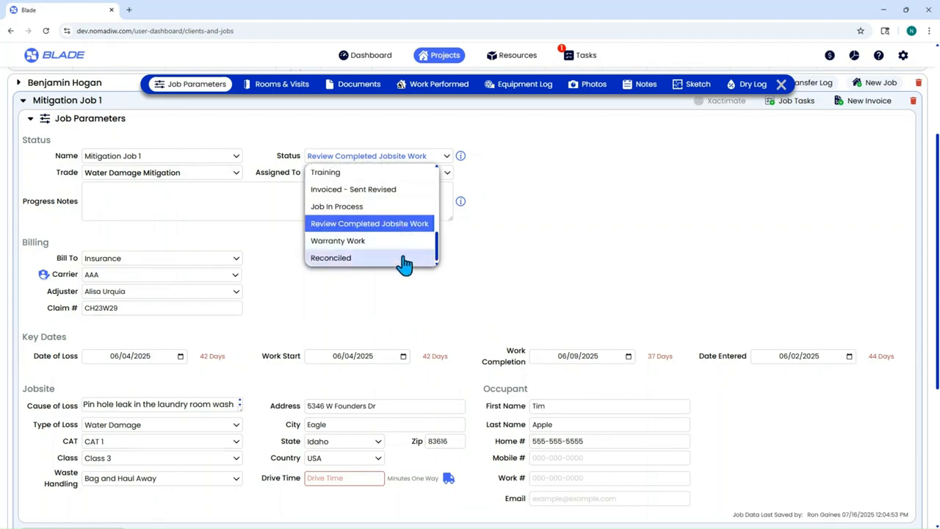
pyautogui.scroll(-1, 404, 263)
pyautogui.scroll(1, 502, 202)
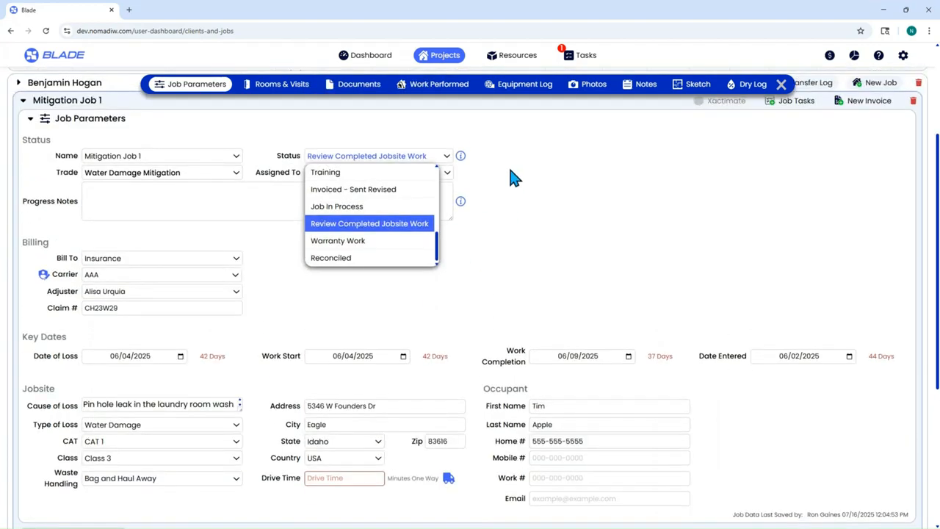
# Add the client's initial invoice activity with an amount of 1650 and accept changing the job status to Invoiced.
pyautogui.write('1650')
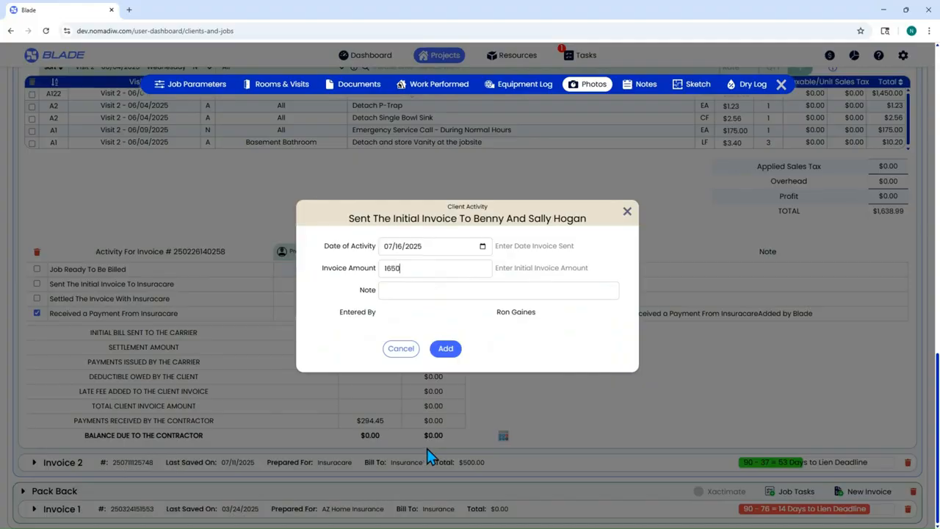
pyautogui.click(446, 349)
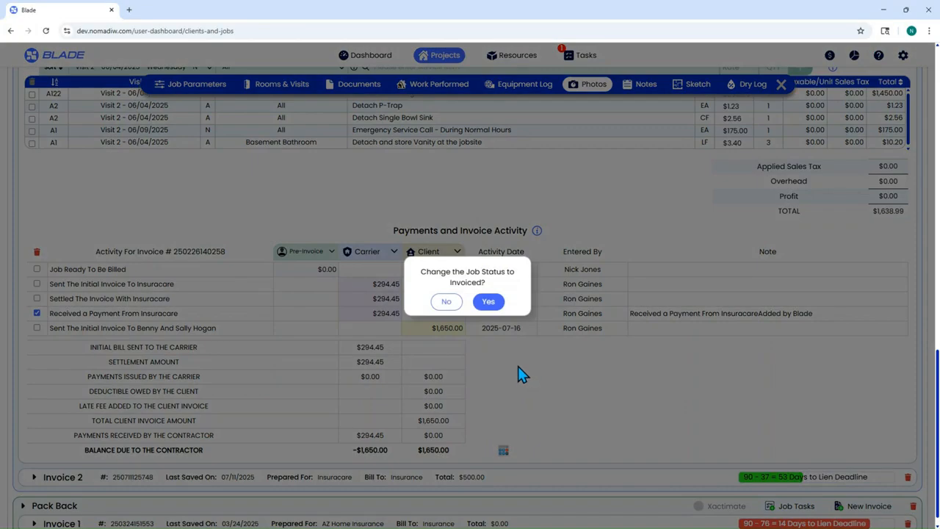
pyautogui.click(488, 305)
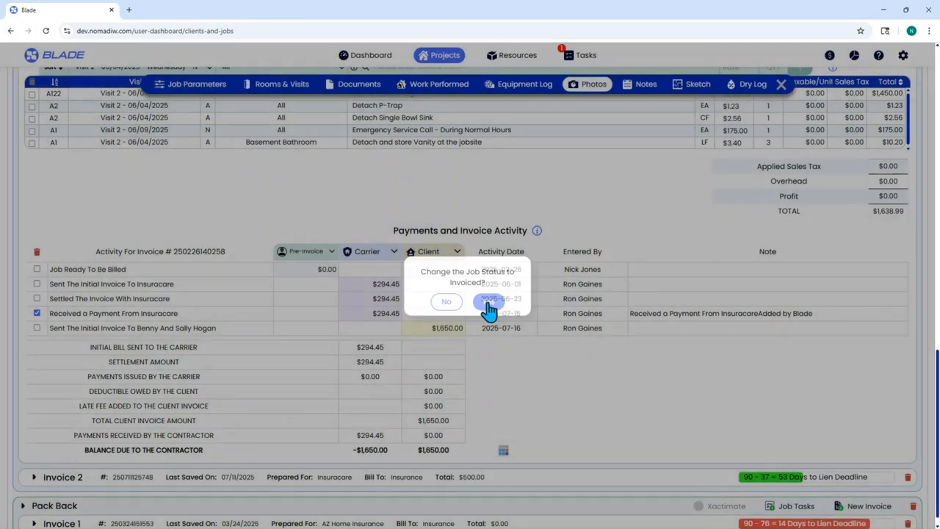
# Read the explanation of the job statuses and check which users the job can be assigned to.
pyautogui.click(460, 156)
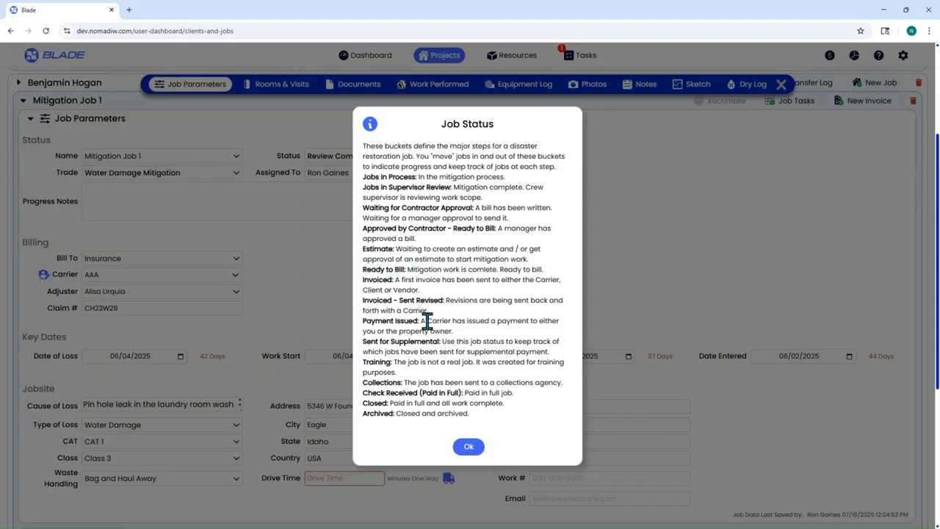
pyautogui.click(475, 444)
pyautogui.scroll(3, 311, 252)
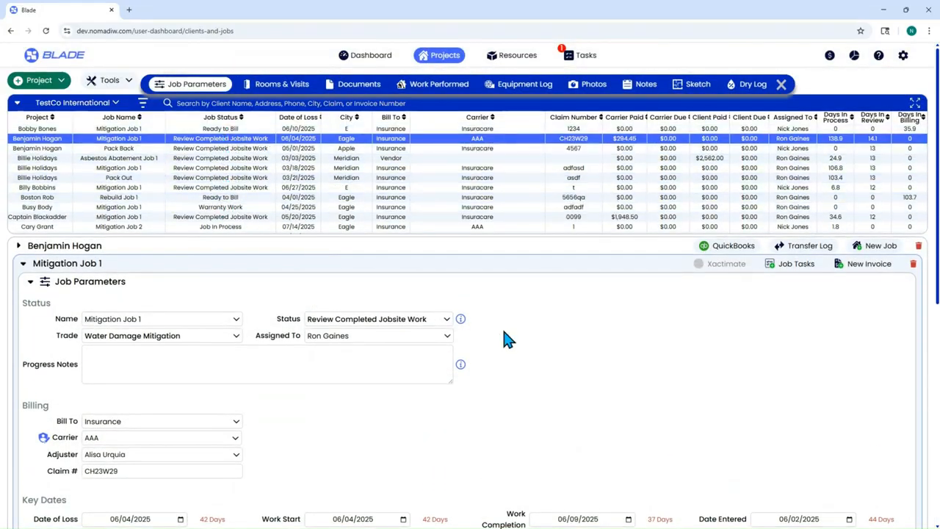
pyautogui.scroll(-3, 617, 354)
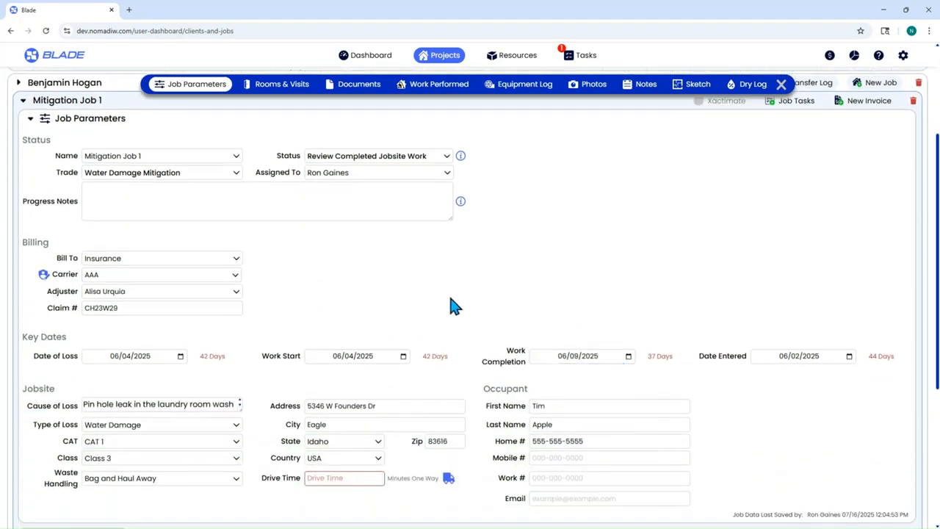
pyautogui.click(329, 174)
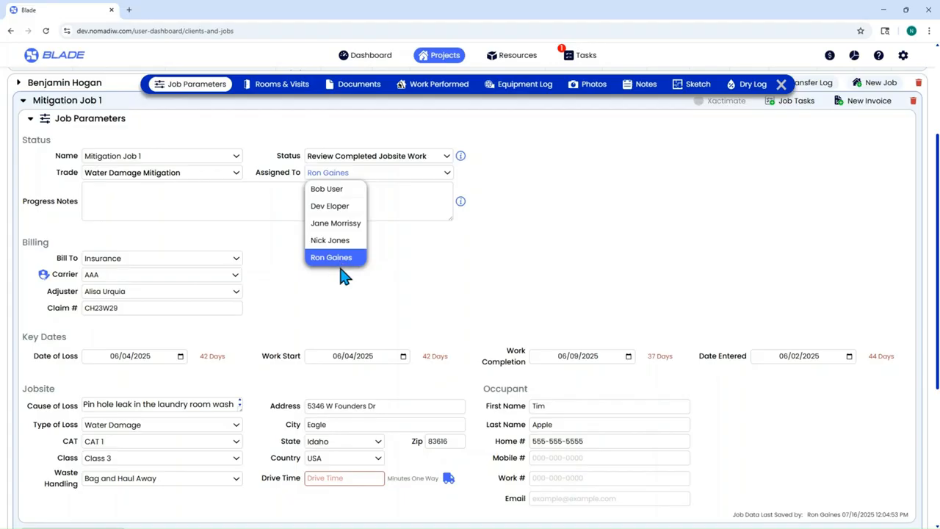
pyautogui.click(435, 286)
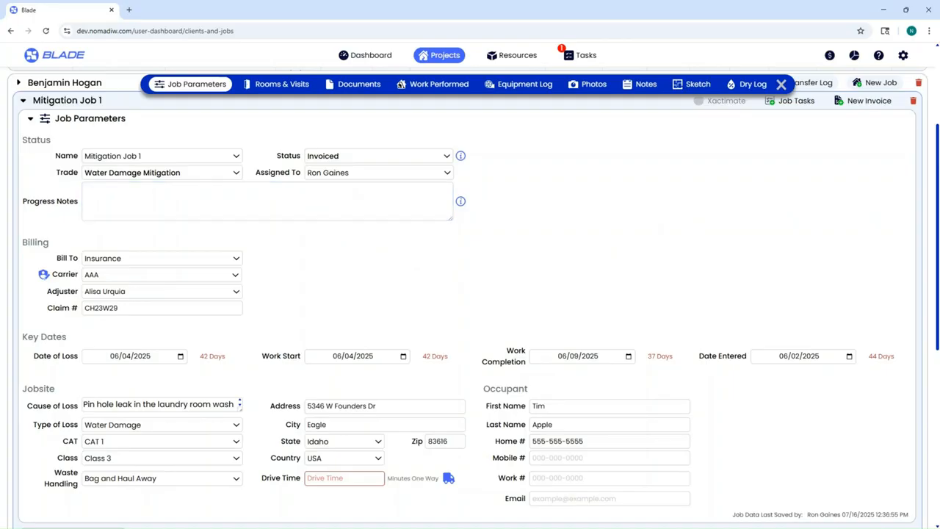
# Enter the job's progress notes: "Settled the ASB job. Waiting for a plumber report to move forward with the MIT adjuster.".
pyautogui.scroll(-5, 152, 288)
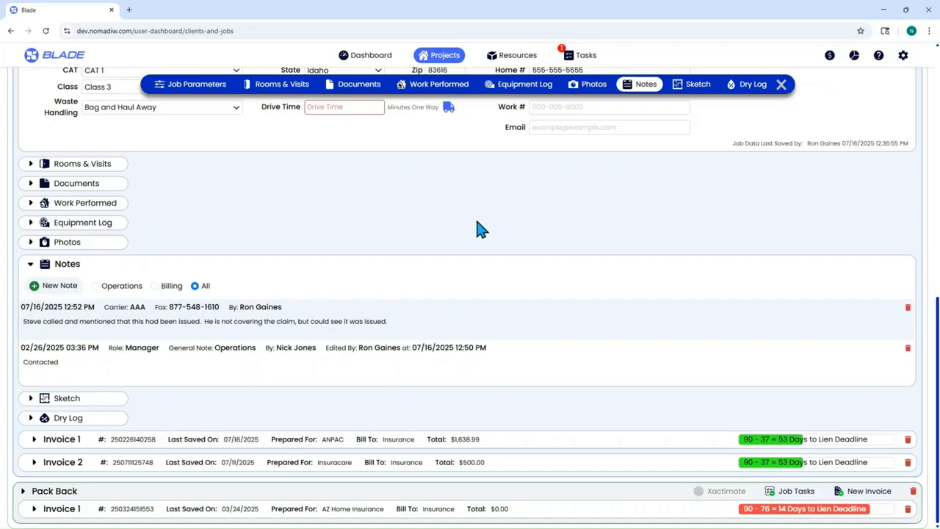
pyautogui.click(172, 85)
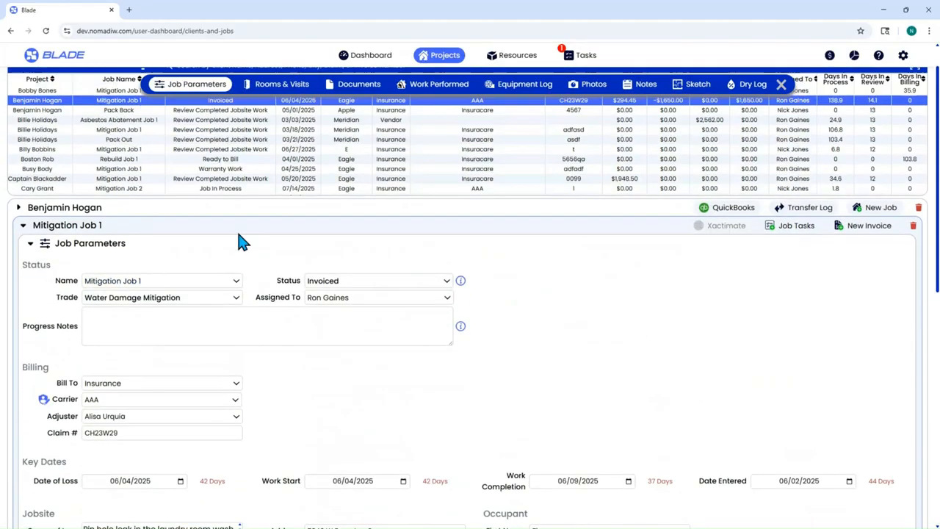
pyautogui.scroll(-2, 233, 309)
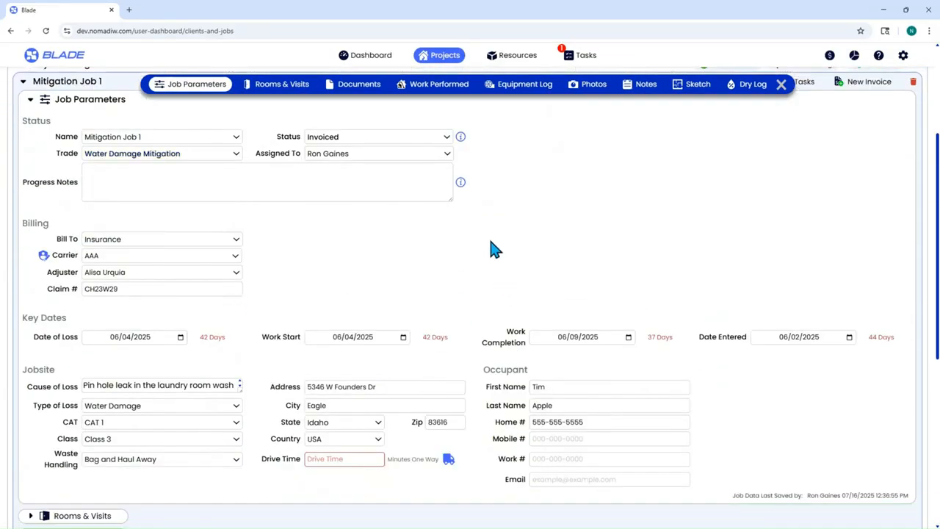
pyautogui.click(396, 177)
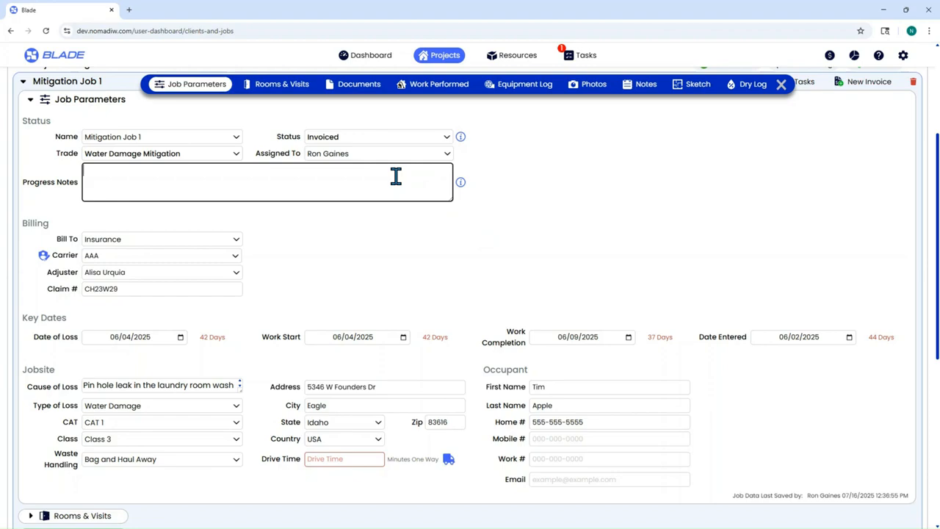
pyautogui.write('Settled the ASB job.  Waiting for a plumber report to move forward with the MIT adjuster.')
pyautogui.click(385, 204)
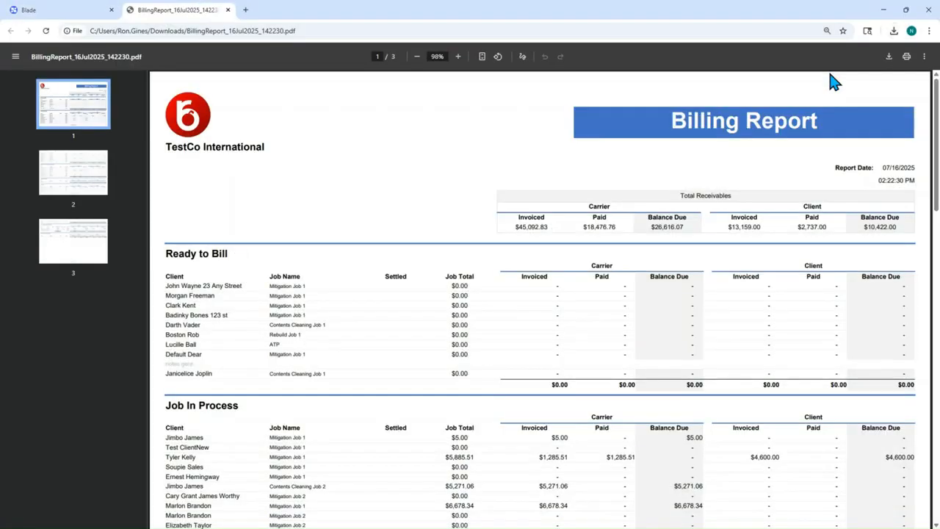
# Enlarge the Billing Report PDF to 125% and look through its job sections for the progress notes.
pyautogui.click(457, 57)
pyautogui.click(457, 56)
pyautogui.click(457, 56)
pyautogui.scroll(-15, 509, 211)
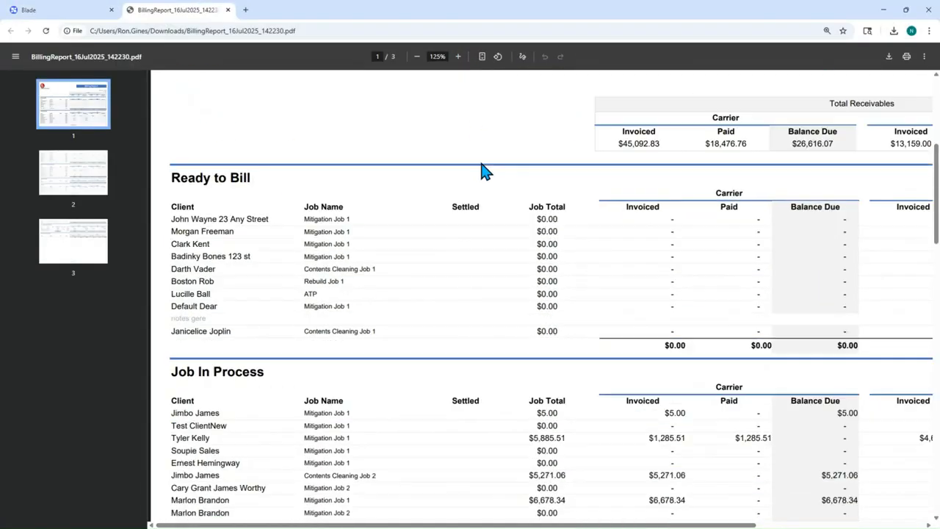
pyautogui.scroll(-2, 514, 222)
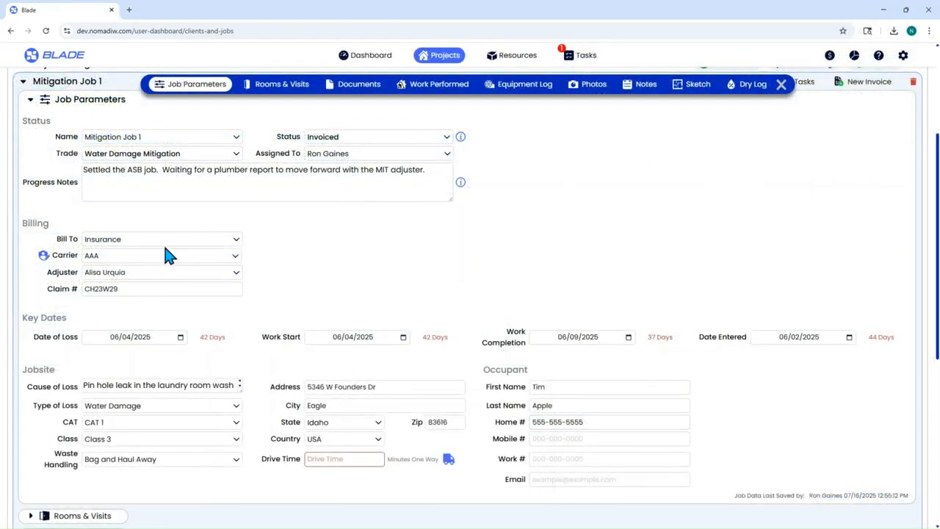
# Check the Bill To options for Mitigation Job 1 without changing the selection.
pyautogui.click(165, 246)
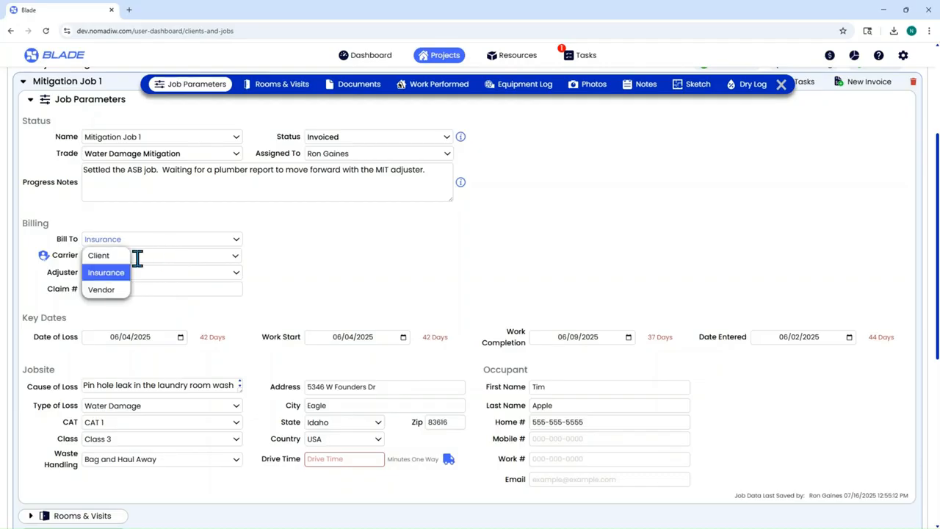
pyautogui.click(278, 257)
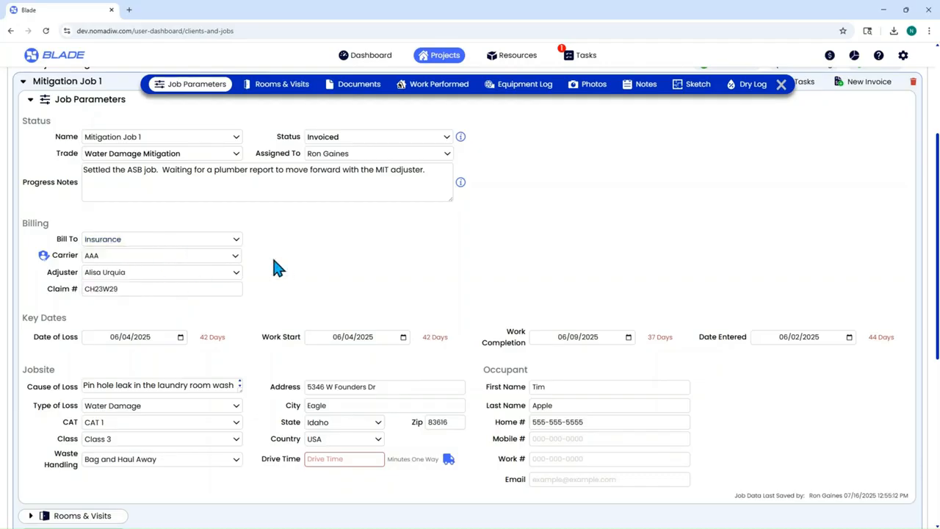
# Set the billing carrier of Mitigation Job 1 to American Reliable and assign one of that carrier's adjusters.
pyautogui.click(217, 255)
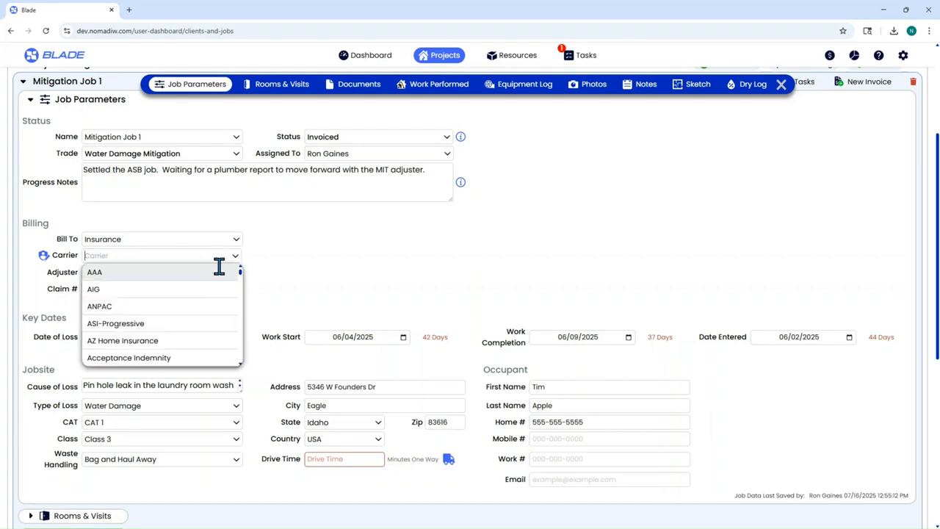
pyautogui.scroll(-10, 219, 338)
pyautogui.scroll(3, 219, 338)
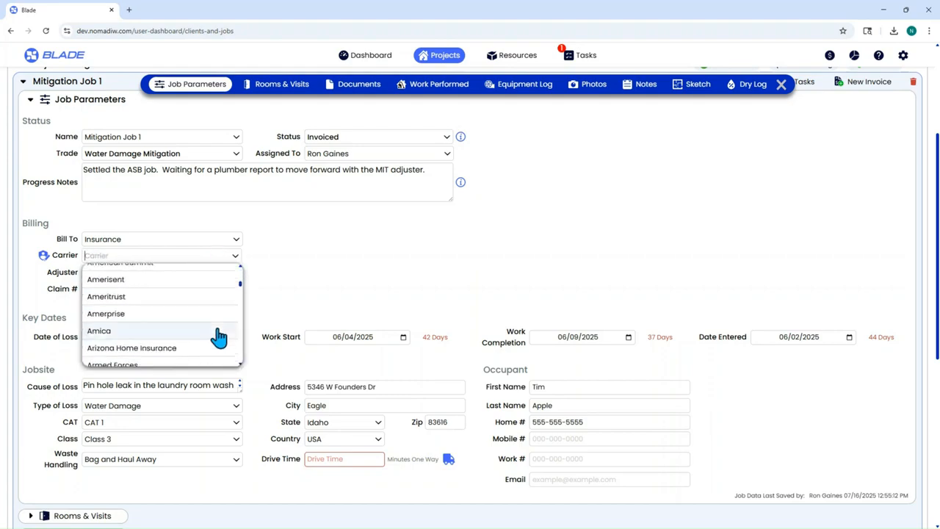
pyautogui.scroll(1, 201, 287)
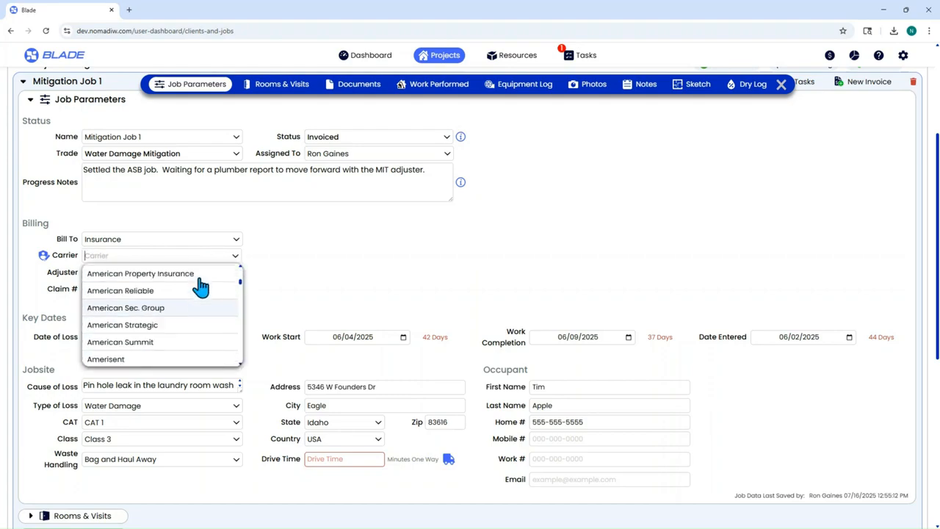
pyautogui.click(200, 289)
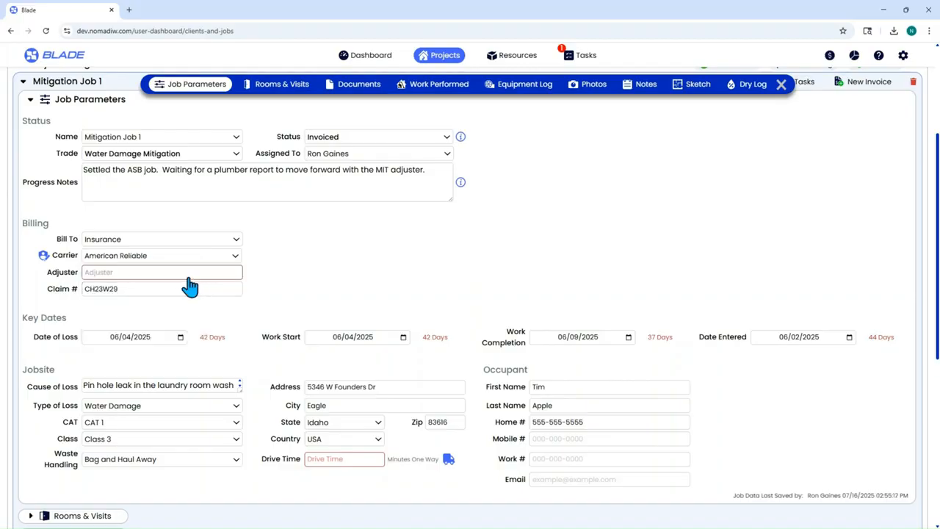
pyautogui.click(187, 271)
pyautogui.click(140, 307)
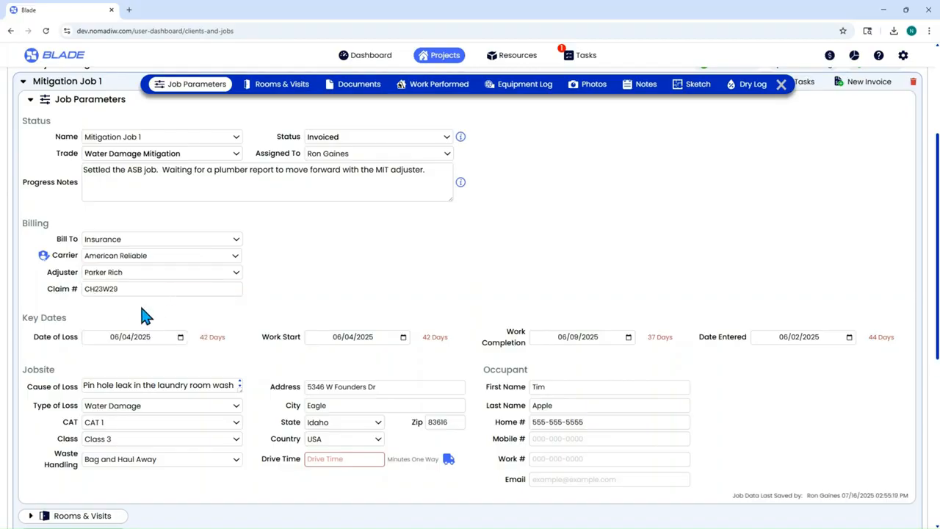
# View American Reliable's carrier and adjuster details in the resources, and return to the projects.
pyautogui.click(42, 255)
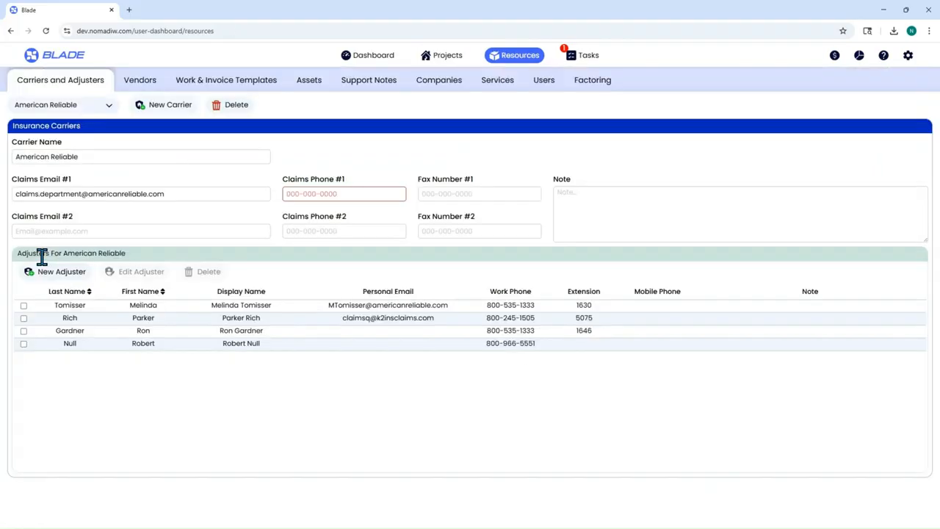
pyautogui.click(447, 57)
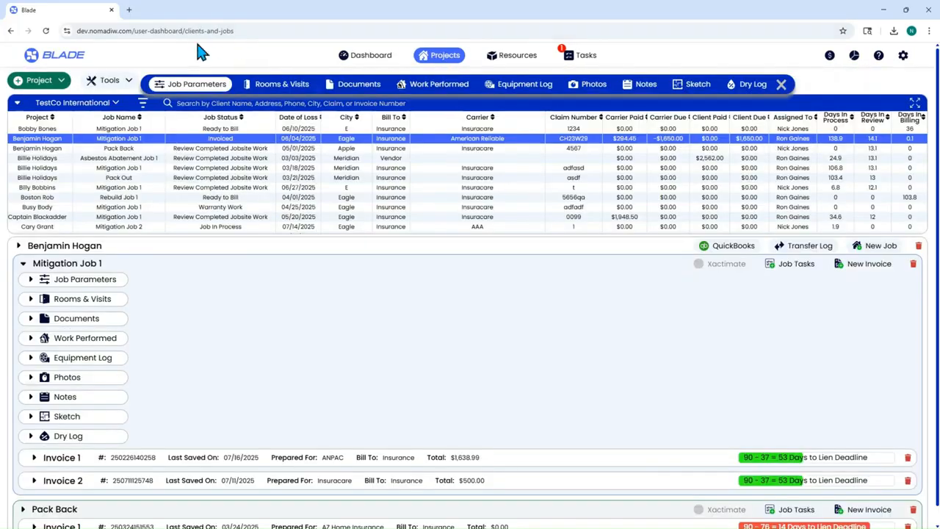
# Set Bill To in the Job Parameters of Mitigation Job 1 to Vendor, with WaterFix Plumbing as the vendor.
pyautogui.click(32, 282)
pyautogui.scroll(-5, 237, 381)
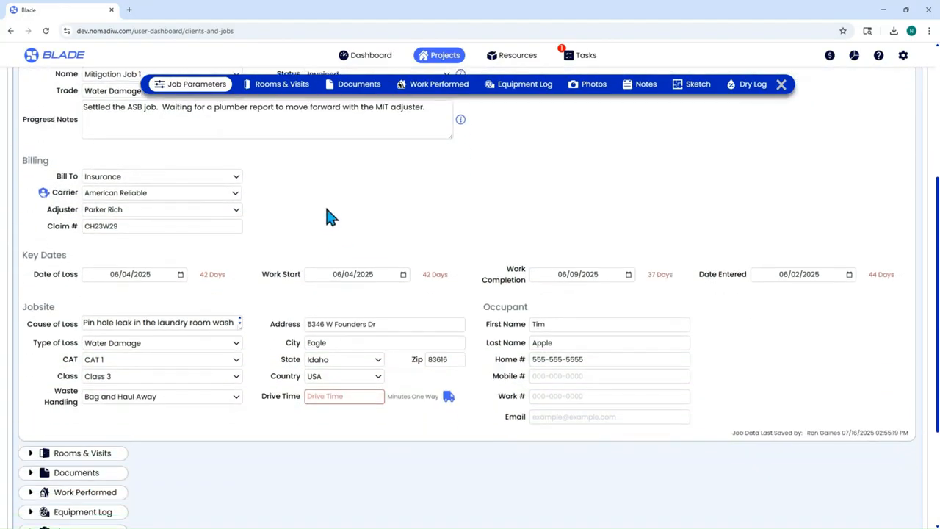
pyautogui.click(176, 177)
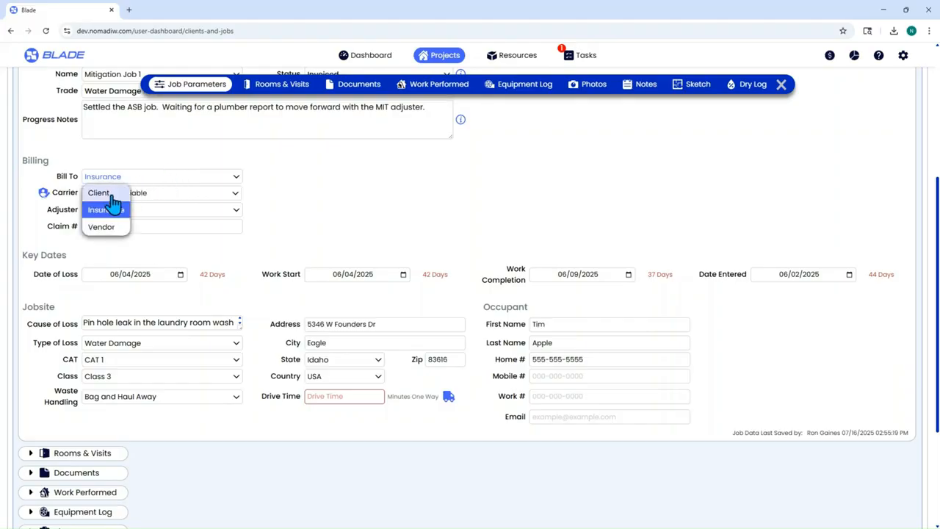
pyautogui.click(161, 181)
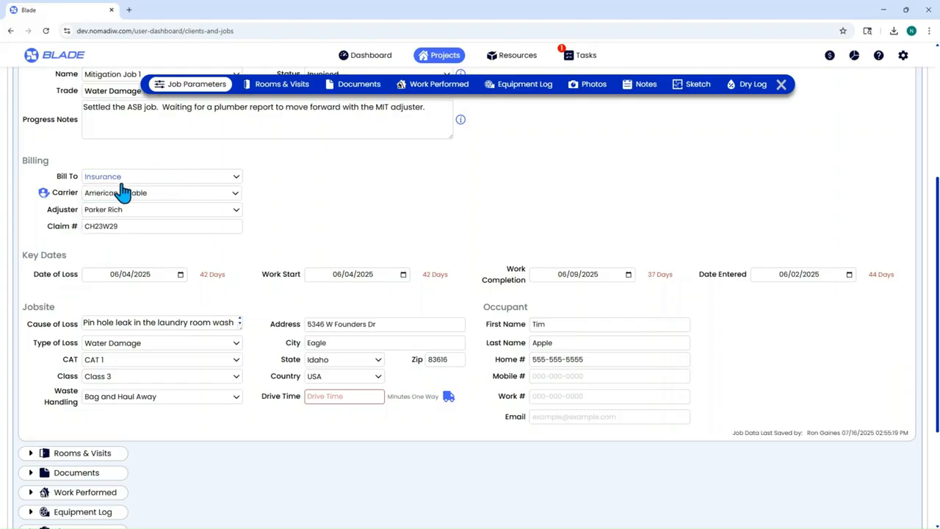
pyautogui.click(124, 182)
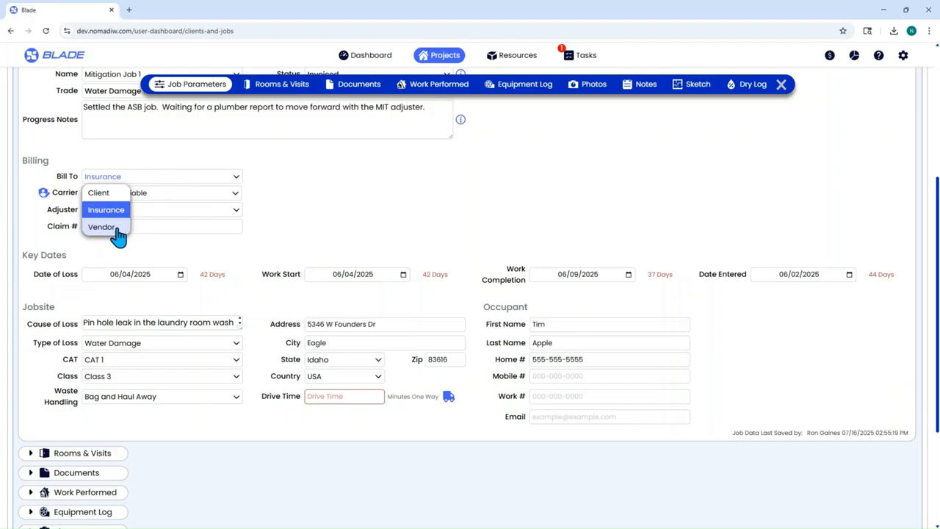
pyautogui.click(107, 227)
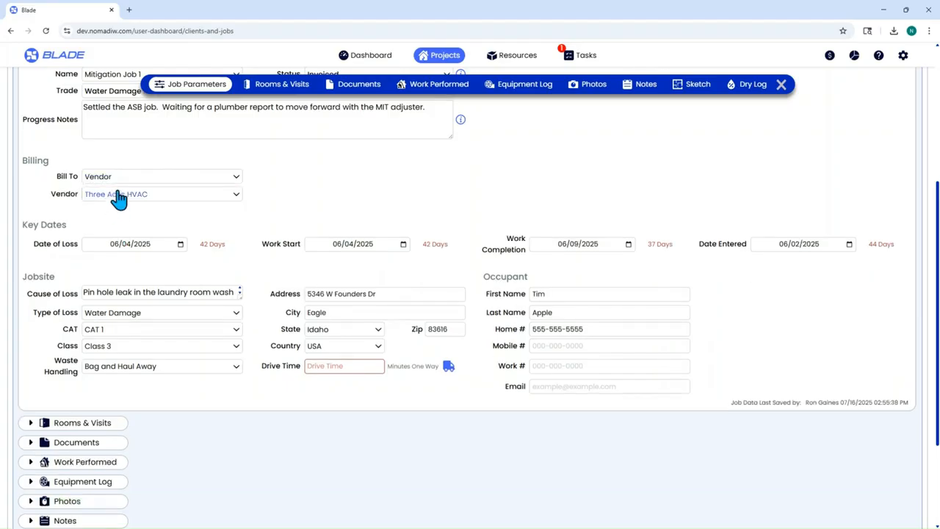
pyautogui.click(117, 197)
pyautogui.click(122, 229)
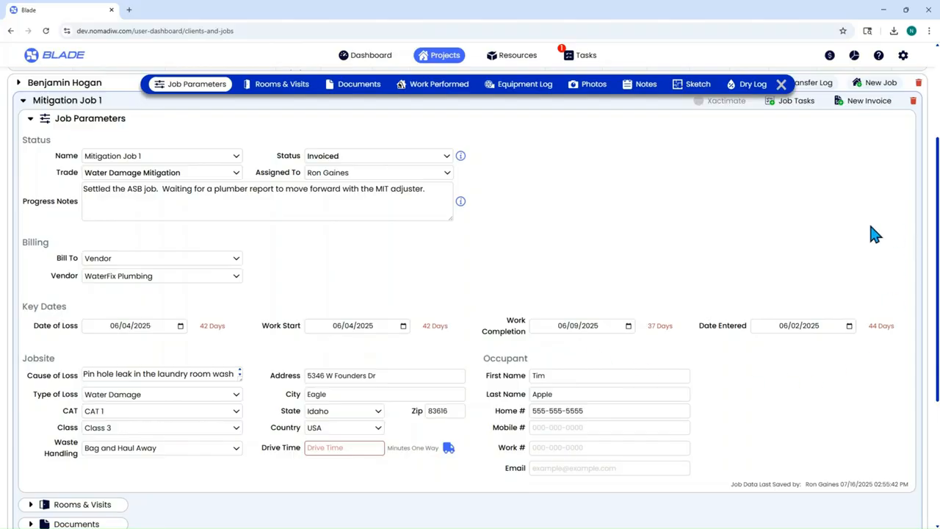
pyautogui.click(903, 55)
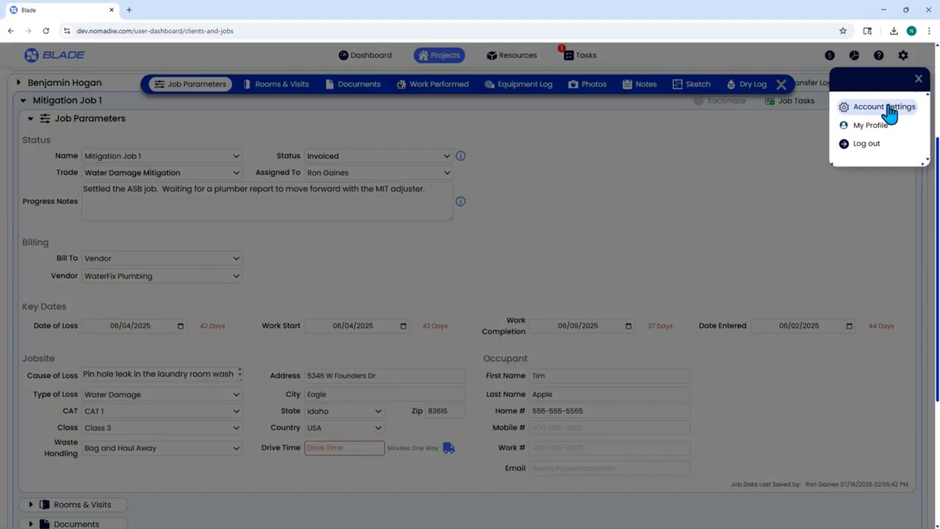
pyautogui.click(918, 79)
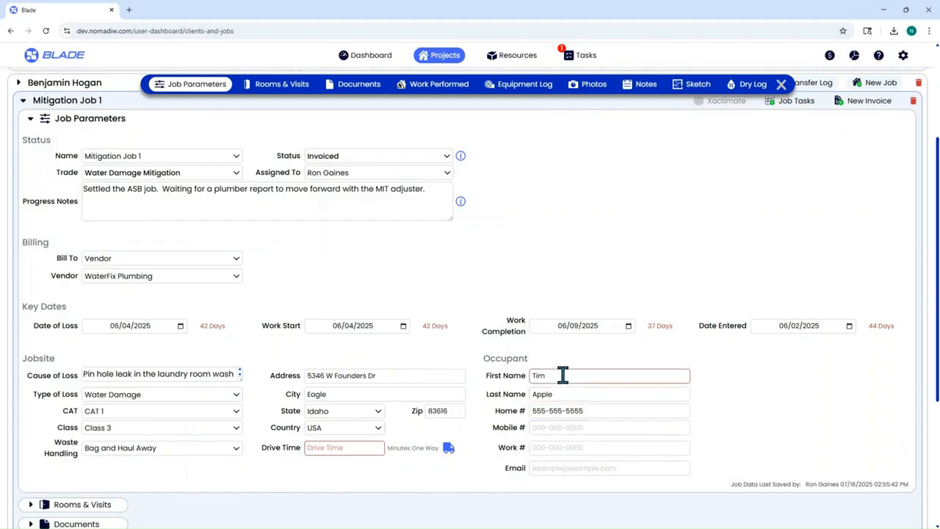
# Look up the driving route to the jobsite in Google Maps and set the one-way drive time to 10 minutes.
pyautogui.click(447, 448)
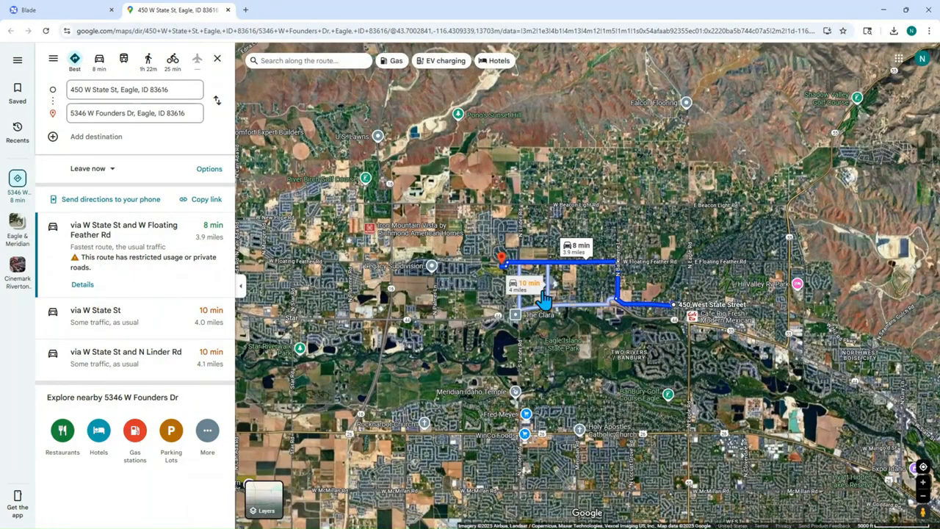
pyautogui.click(85, 19)
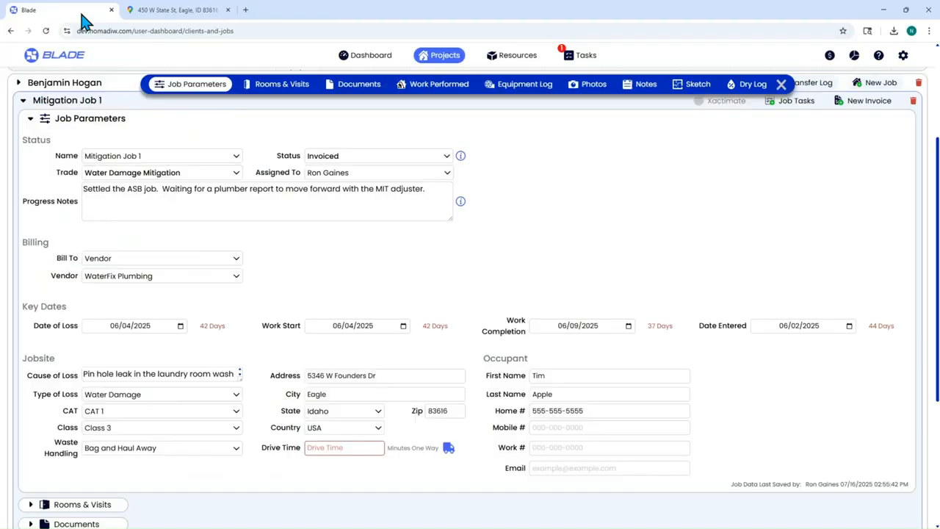
pyautogui.click(341, 447)
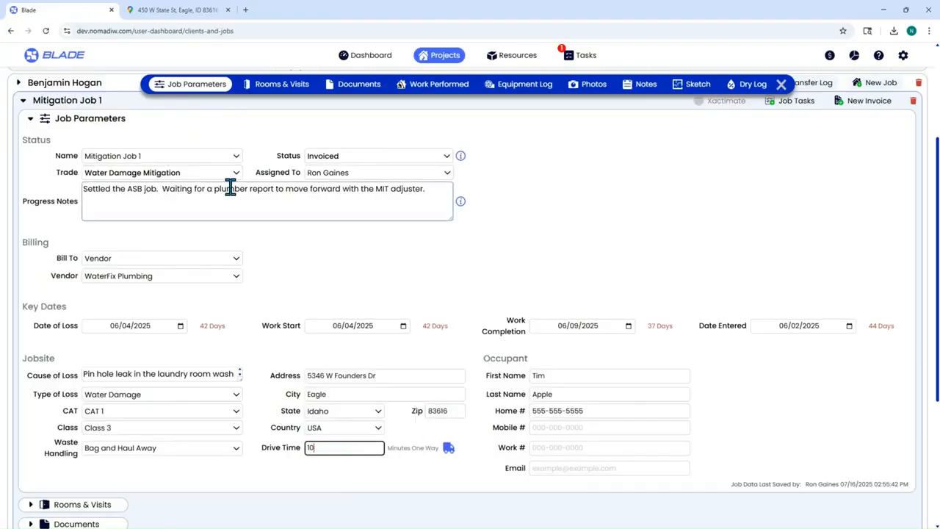
pyautogui.click(227, 10)
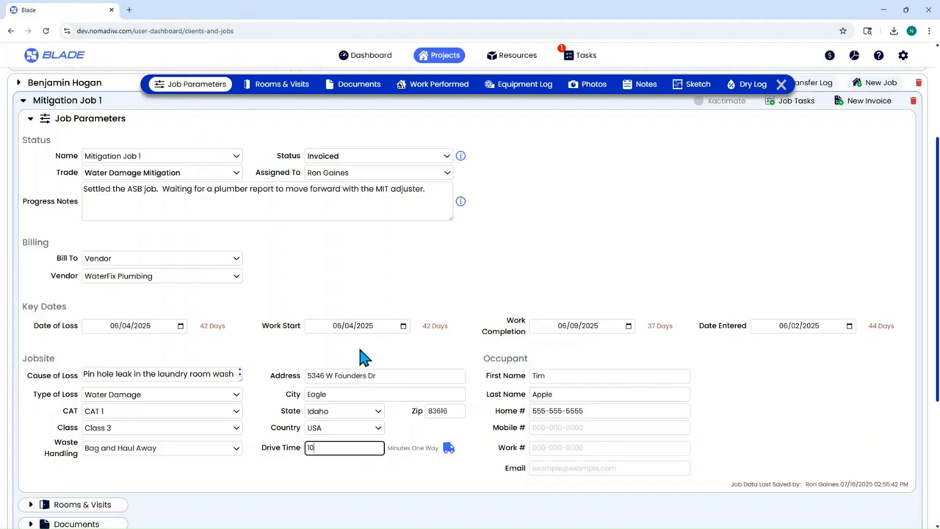
# Look through the Type of Loss options without changing them, and set the jobsite's CAT to CAT 3.
pyautogui.click(166, 397)
pyautogui.scroll(-5, 153, 455)
pyautogui.scroll(5, 152, 460)
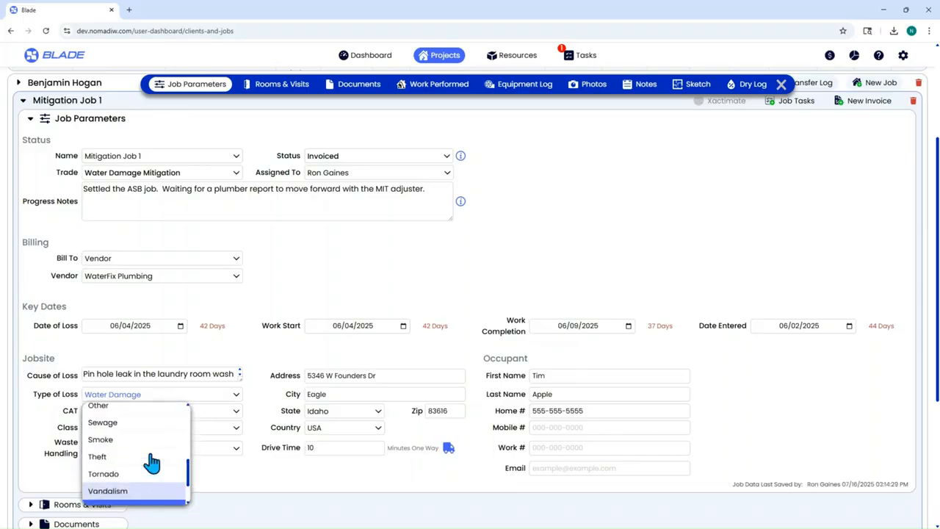
pyautogui.click(257, 390)
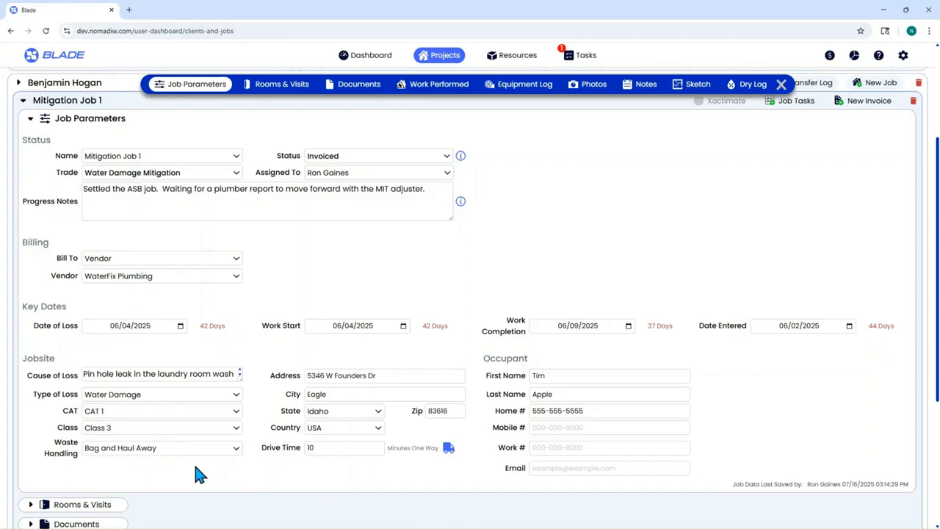
pyautogui.click(163, 410)
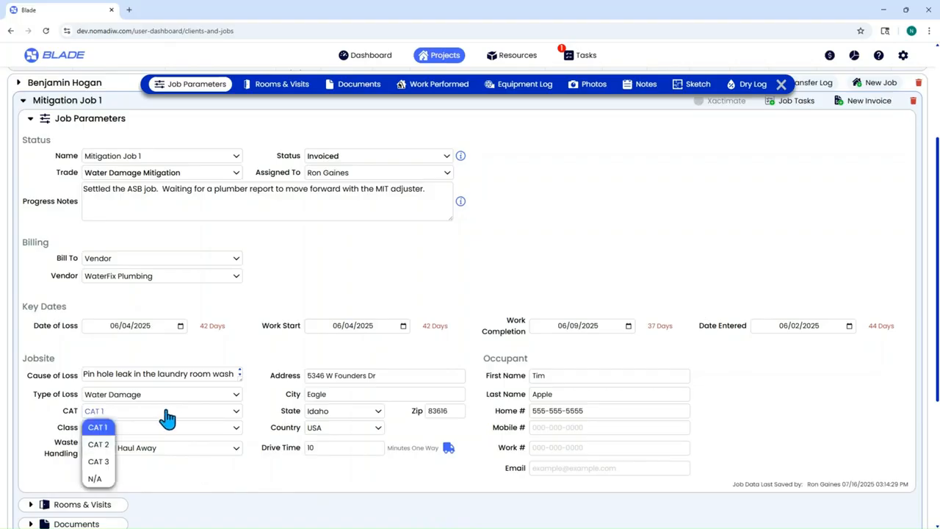
pyautogui.click(90, 460)
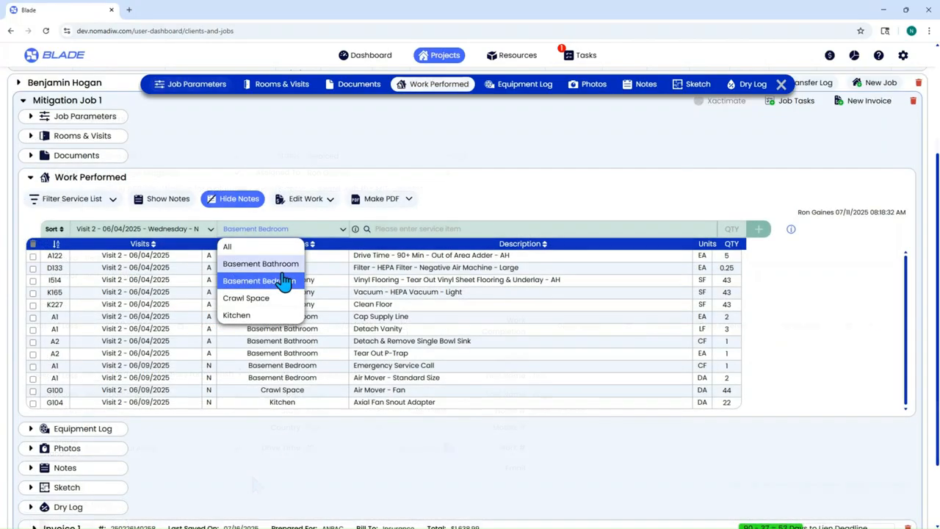
# Add 35 SF of Tear Out Solid Surface Shower Surround - CAT 3 for the Basement Bathroom to the work performed on Visit 2.
pyautogui.click(261, 264)
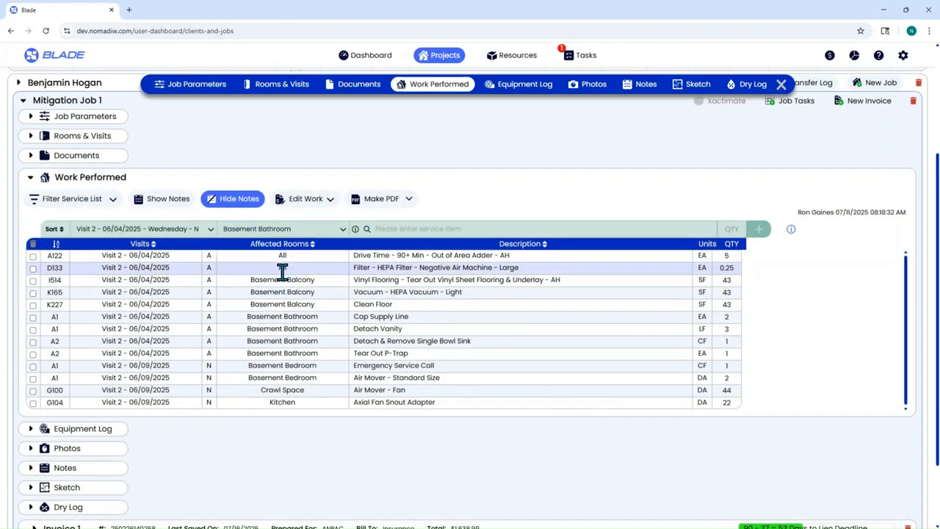
pyautogui.click(408, 229)
pyautogui.write('show')
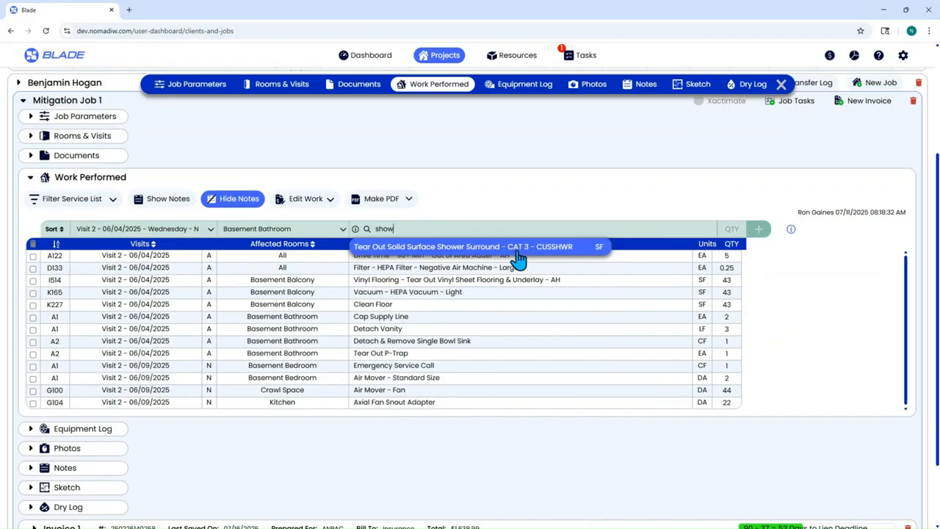
pyautogui.click(517, 250)
pyautogui.write('35')
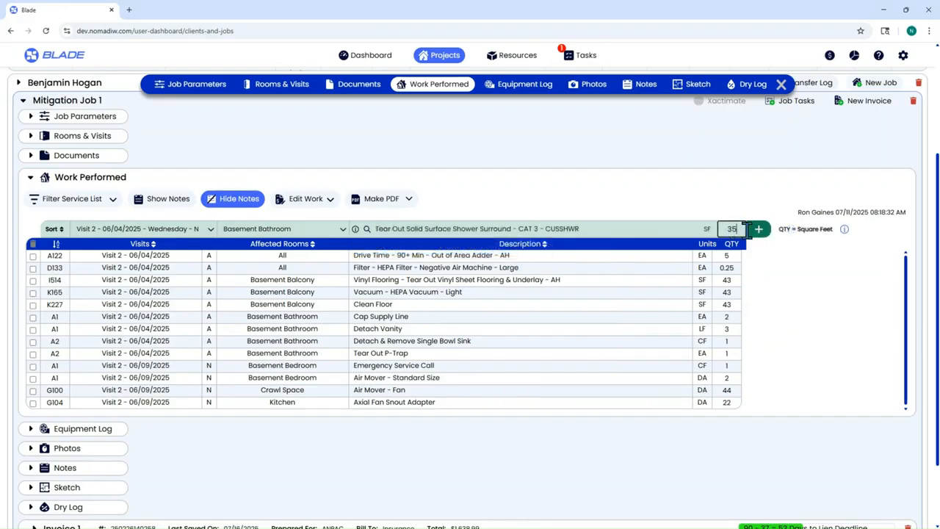
pyautogui.click(760, 232)
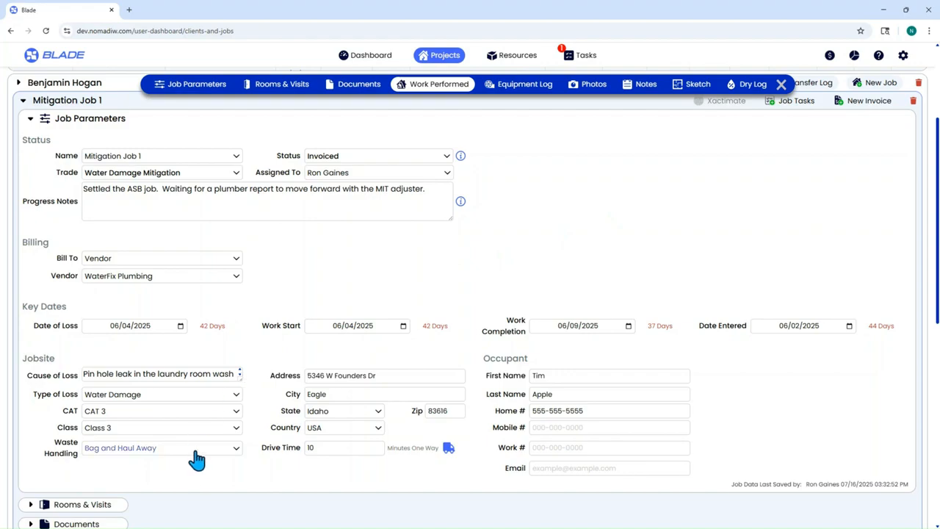
# Check the jobsite's waste handling options and keep Bag and Haul Away selected.
pyautogui.click(195, 453)
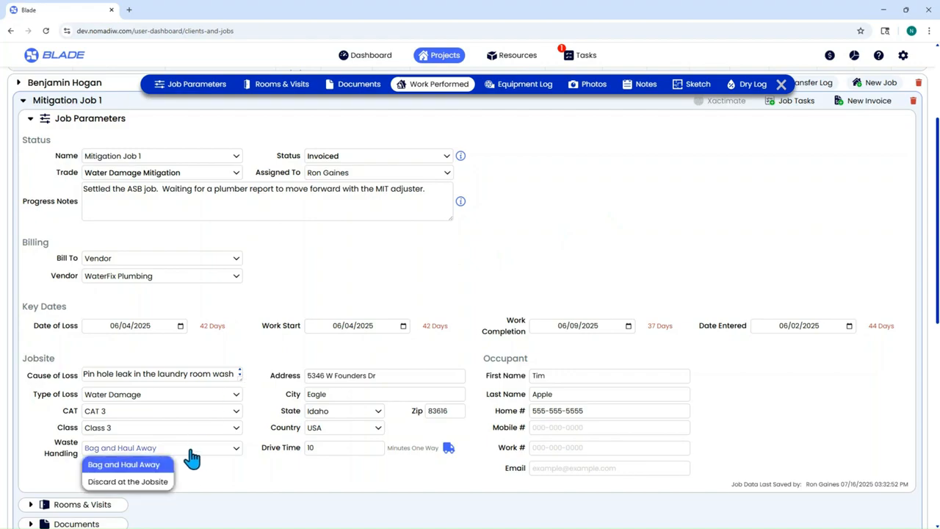
pyautogui.click(154, 464)
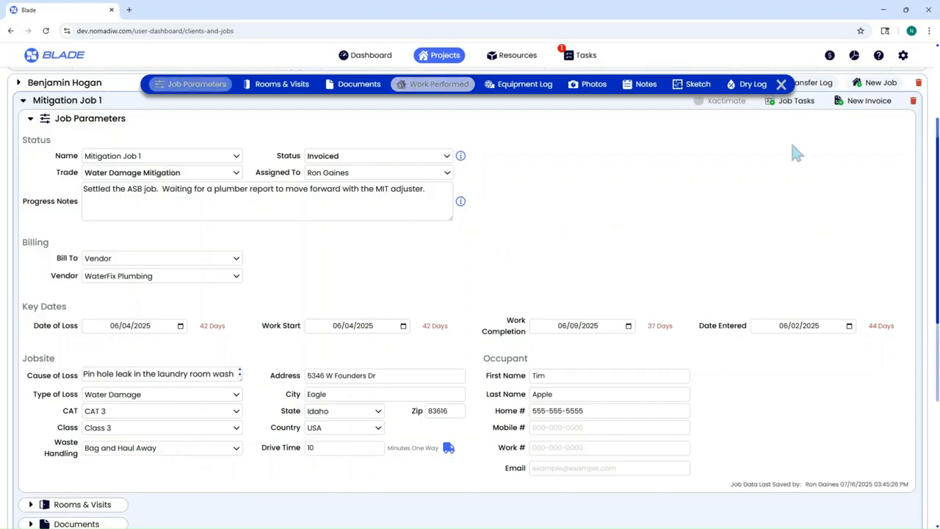
# Search the service items in the account settings for vinyl and open one of the matching items.
pyautogui.click(903, 55)
pyautogui.click(900, 104)
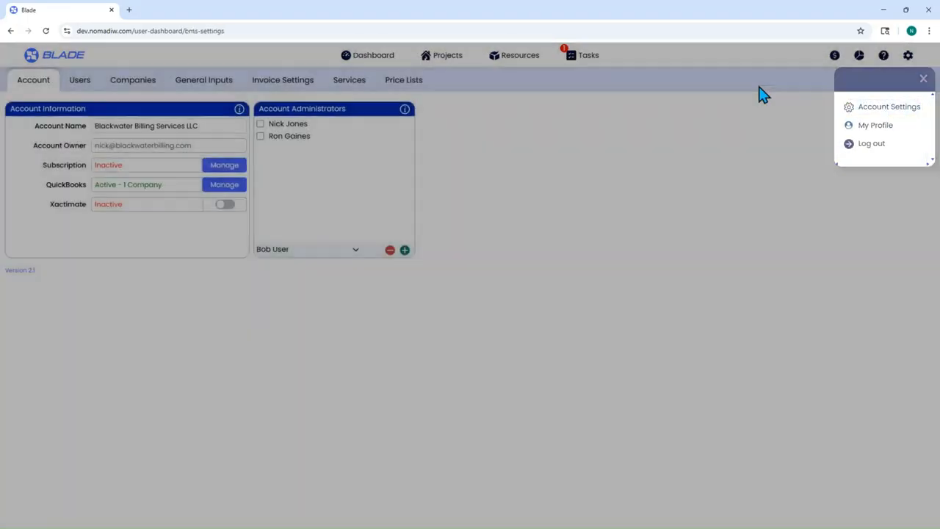
pyautogui.click(360, 82)
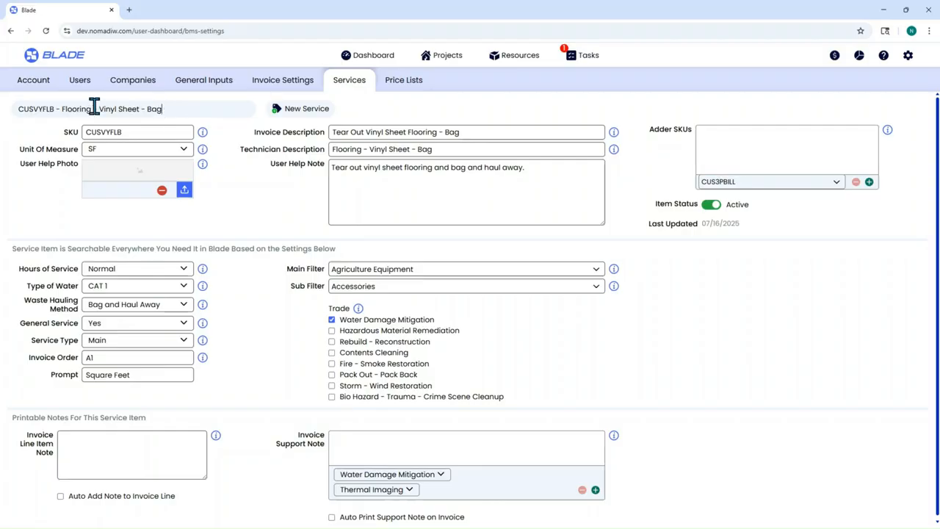
pyautogui.tripleClick(93, 108)
pyautogui.write('vinyl')
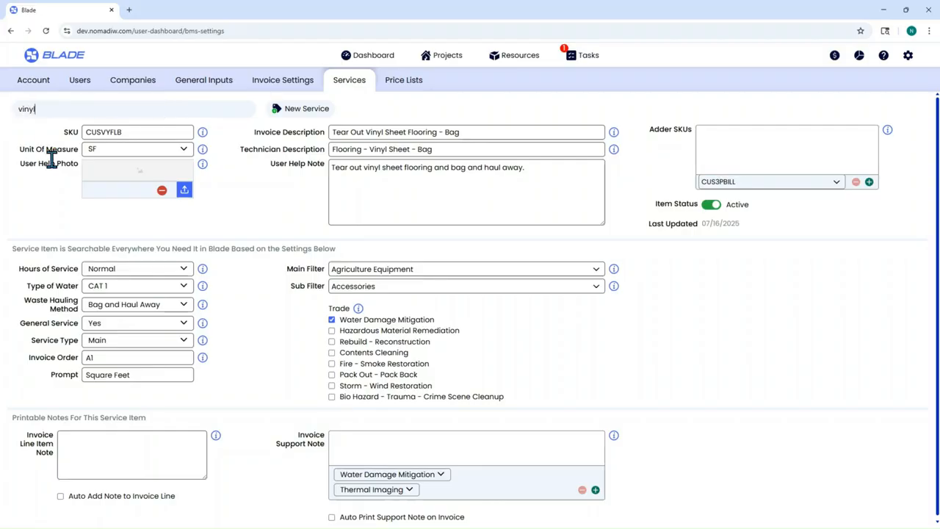
pyautogui.click(129, 149)
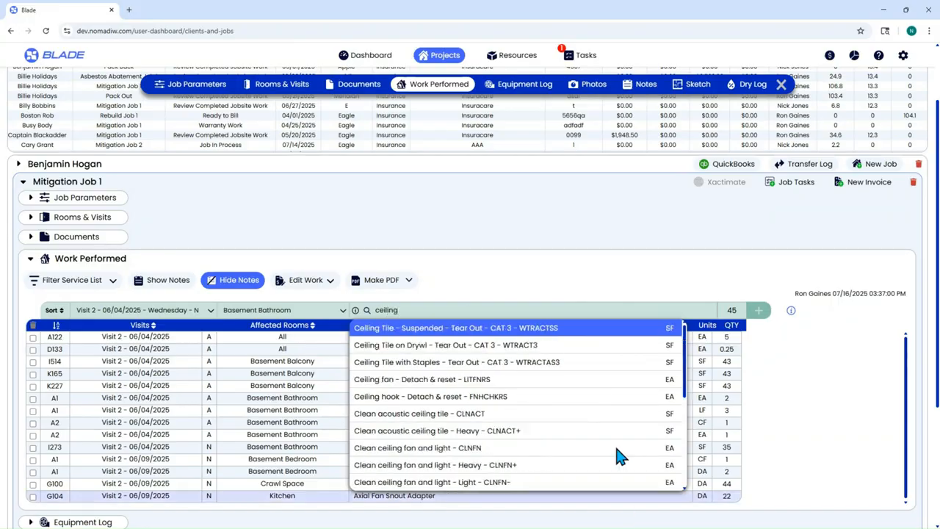
# Add 45 SF of Ceiling Tile - Suspended - Tear Out - CAT 3 for the Basement Bathroom to Visit 2's work performed.
pyautogui.click(561, 328)
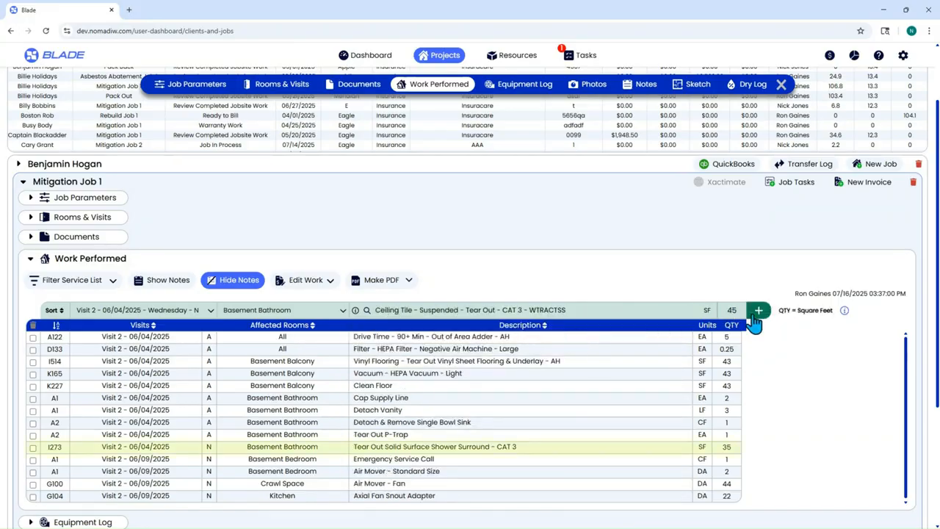
pyautogui.click(758, 312)
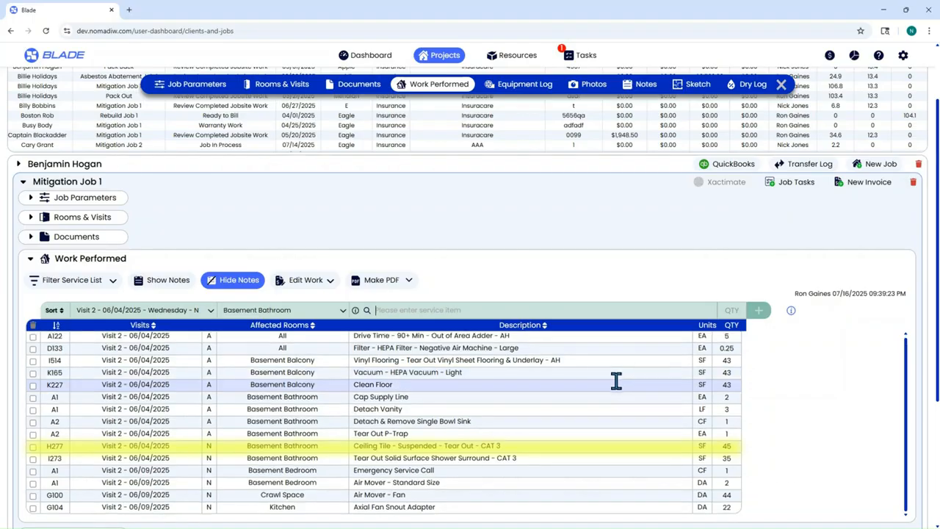